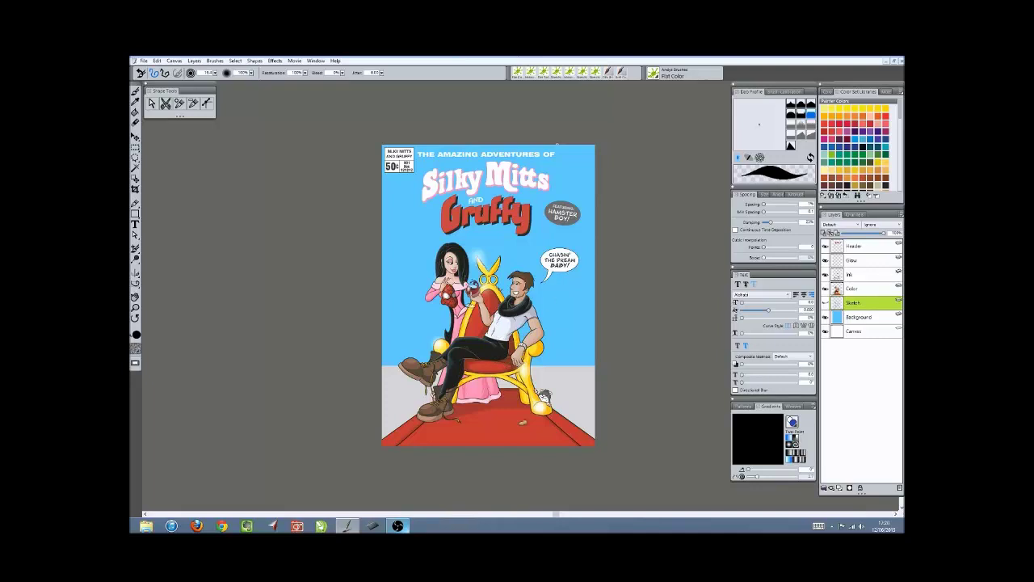
Hide the Header, Glow, Ink and Color layers and show the Sketch layer
left_click(658, 74)
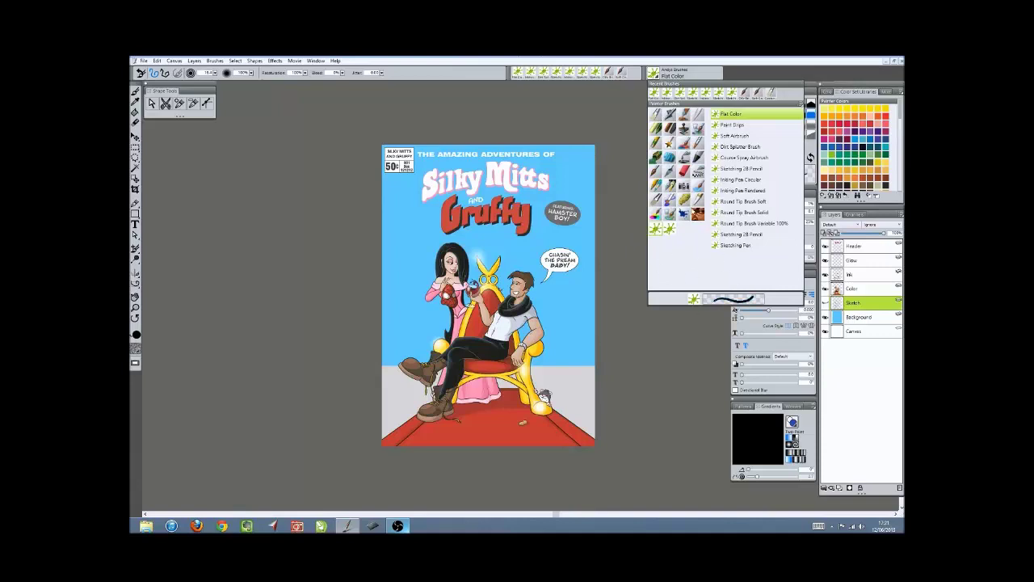
left_click(825, 246)
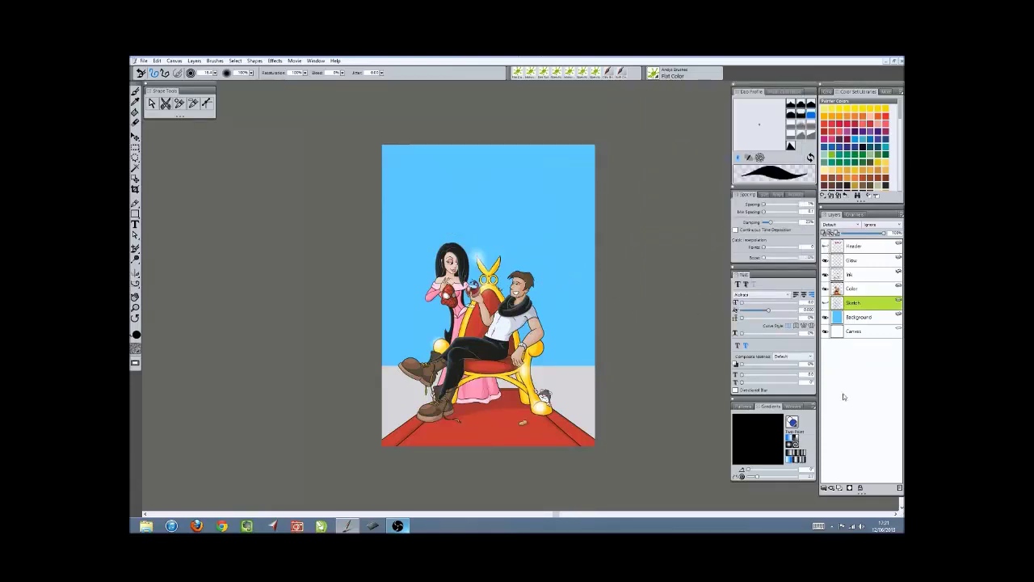
left_click(825, 260)
left_click(825, 274)
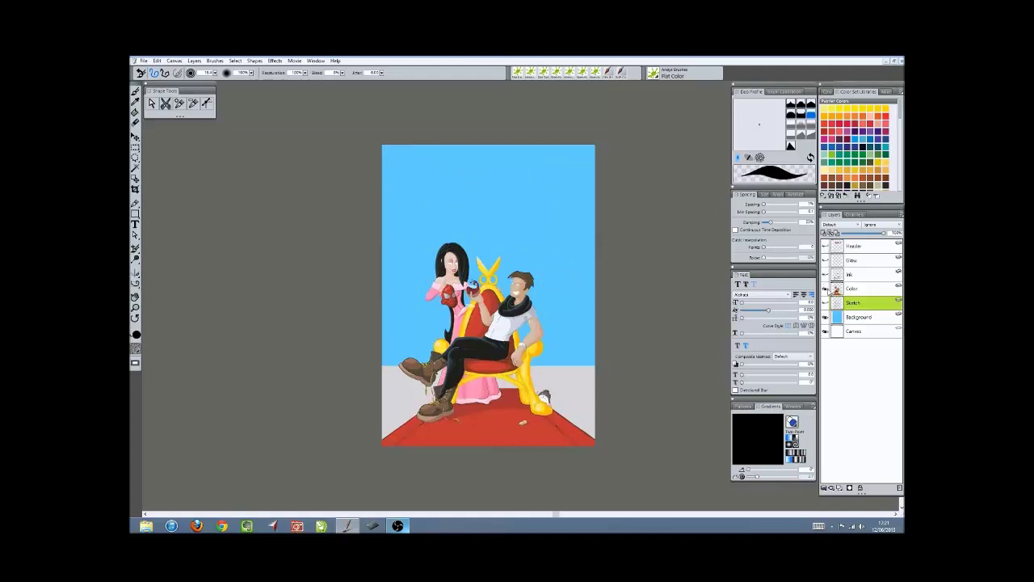
left_click(825, 288)
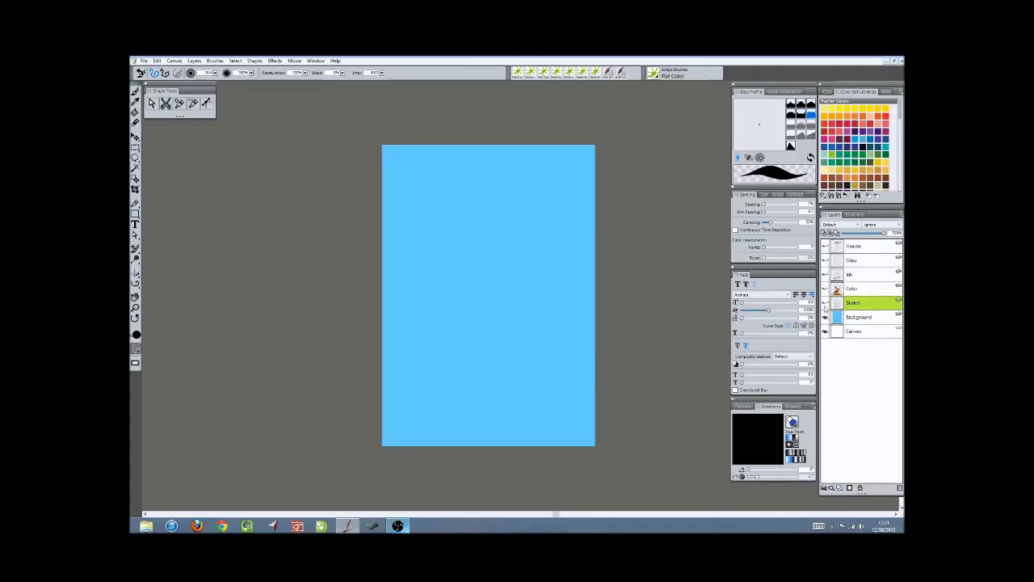
left_click(825, 302)
Add a new layer directly above the Sketch layer and name it Sample
left_click(840, 488)
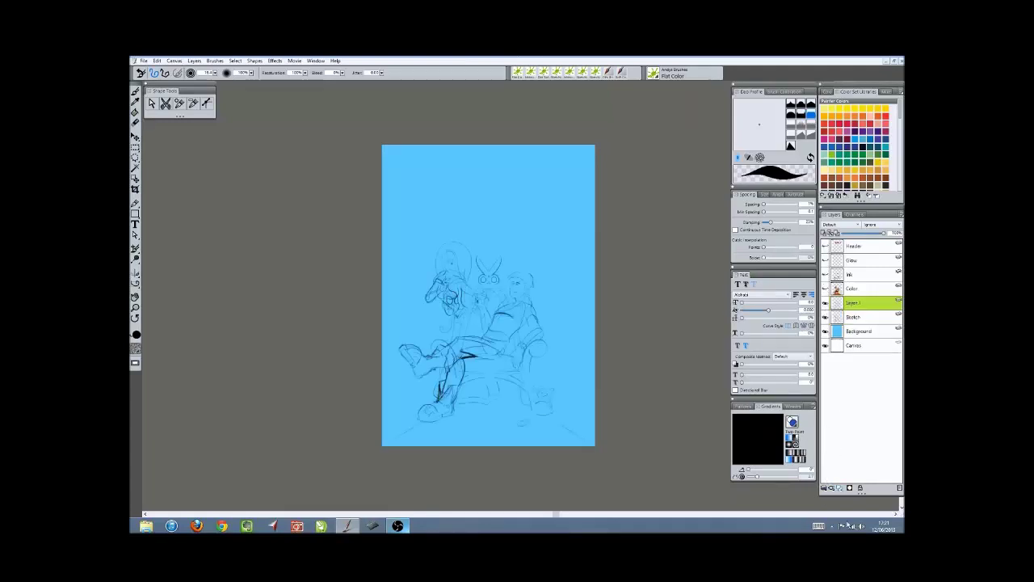
double_click(858, 304)
type("Sample")
key("Return")
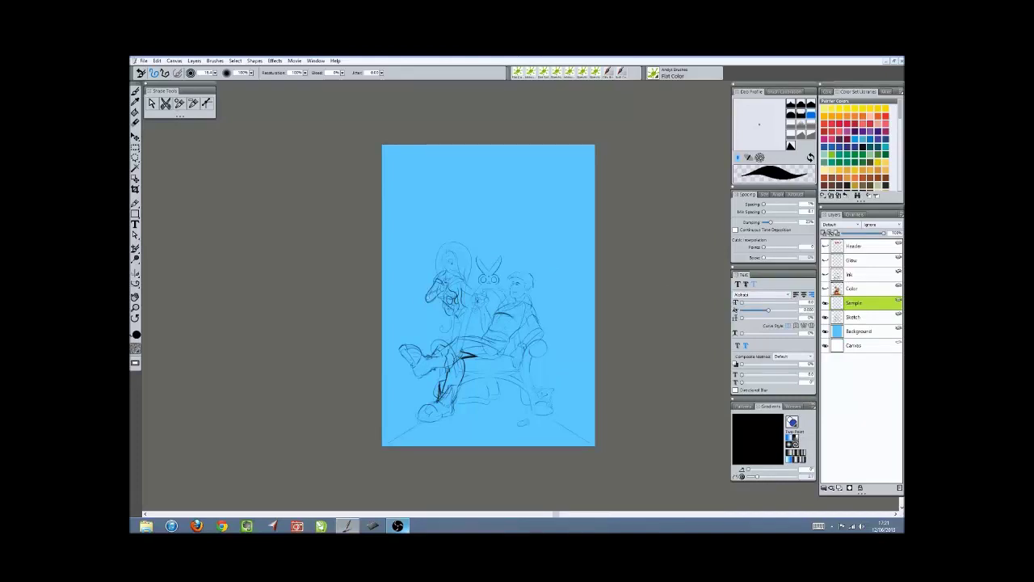
Choose the Inking Pen Circular brush for inking the woman's head
left_click_drag(457, 253, 475, 266)
key("ctrl+plus")
key("ctrl+plus")
key("ctrl+plus")
key("ctrl+plus")
key("ctrl+plus")
key("ctrl+plus")
key("ctrl+plus")
key("ctrl+plus")
key("ctrl+plus")
key("ctrl+plus")
key("ctrl+plus")
key("ctrl+plus")
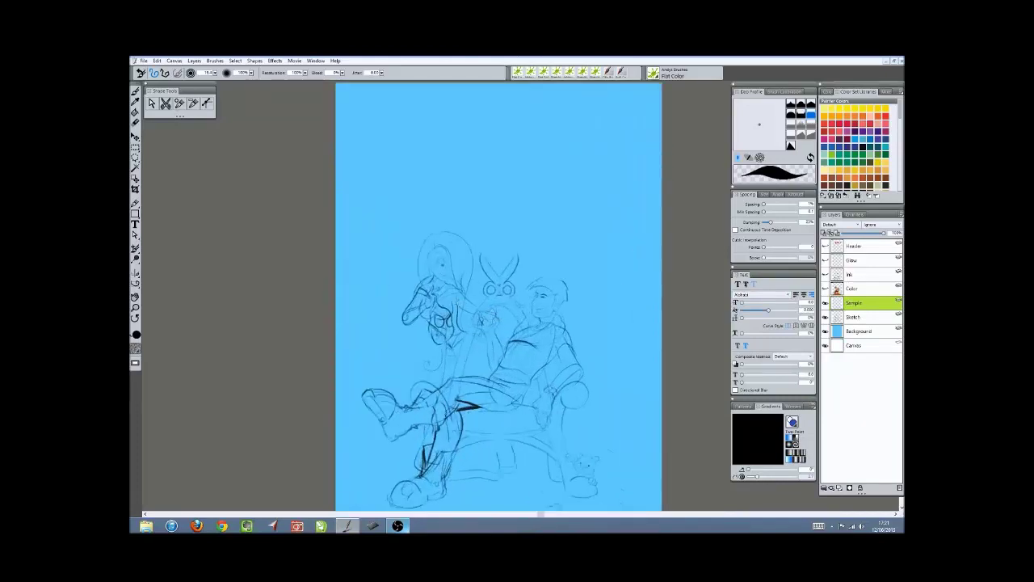
scroll(341, 245, "up", 3)
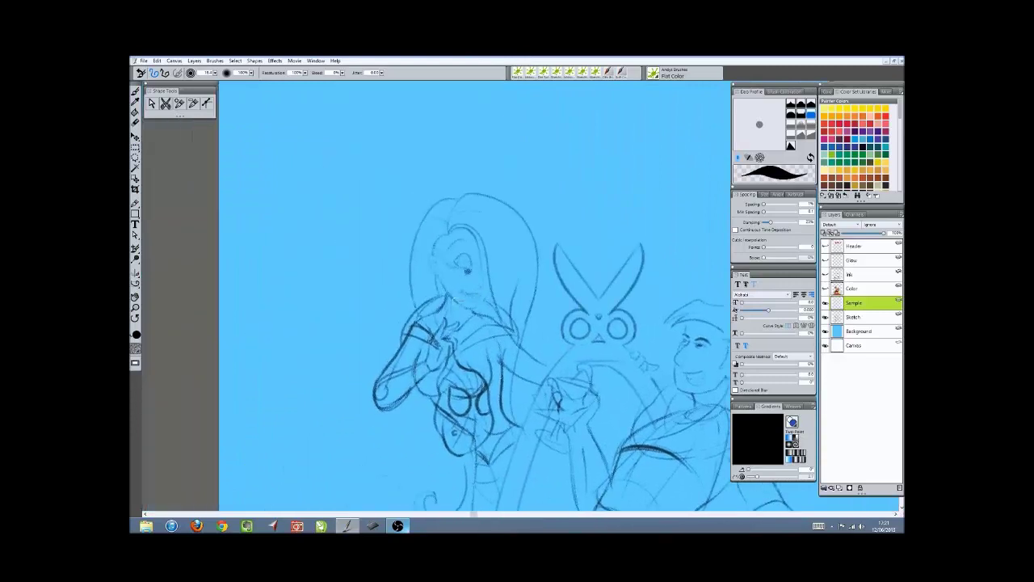
left_click_drag(499, 280, 534, 307)
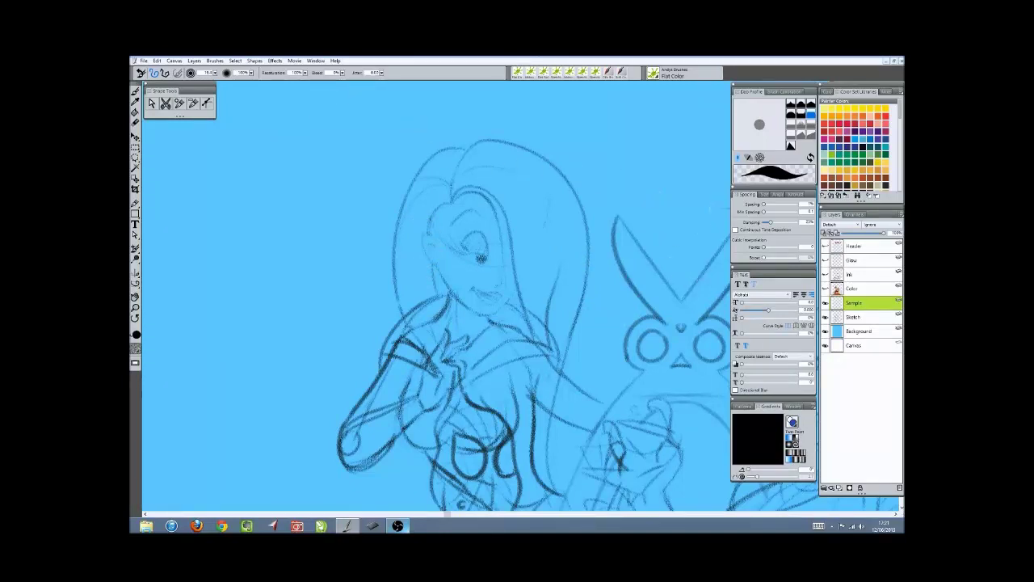
left_click(679, 72)
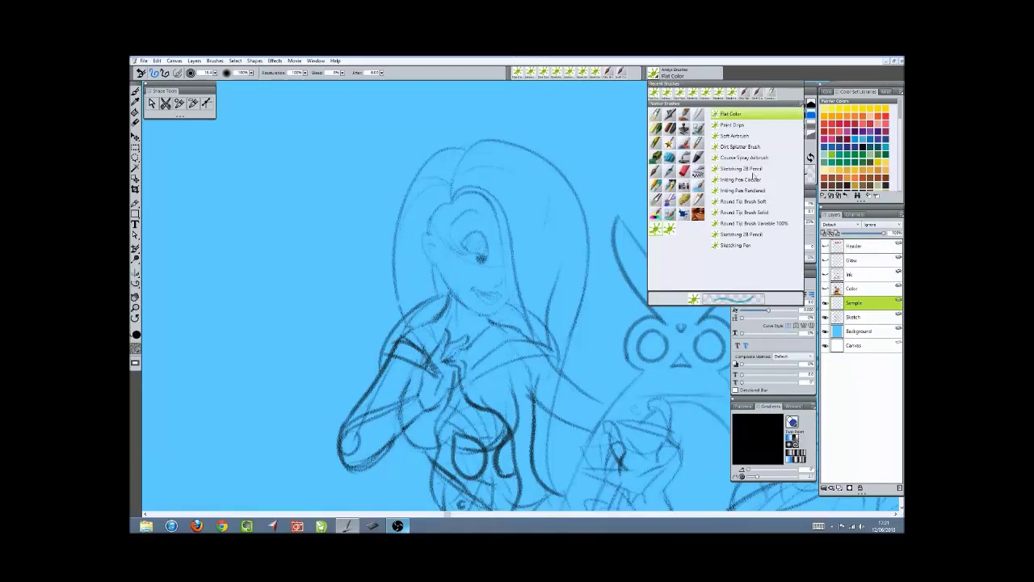
left_click(752, 179)
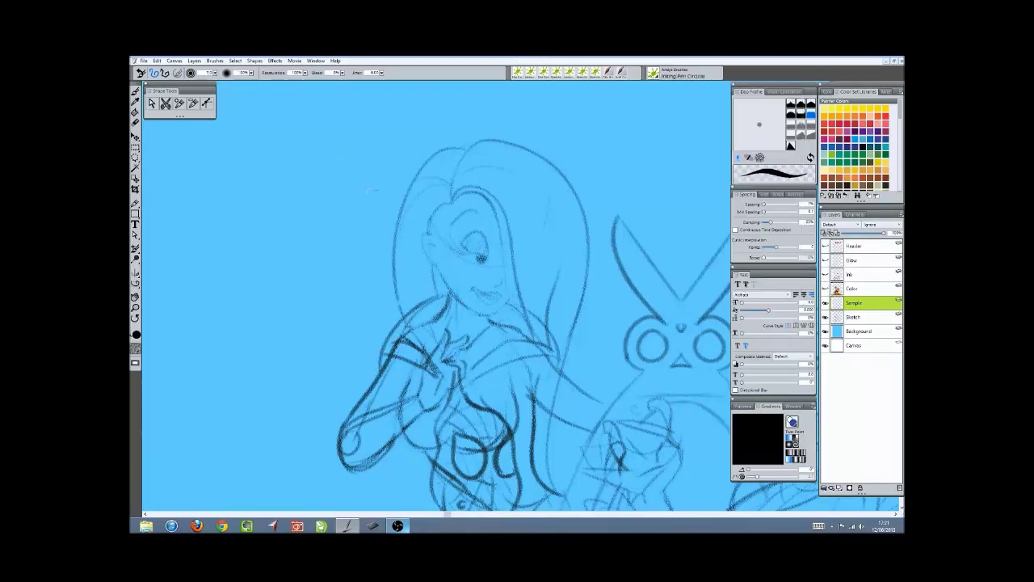
Try the inking pen at its current damping with a few strokes beside the woman's hair and undo them
left_click_drag(324, 199, 364, 148)
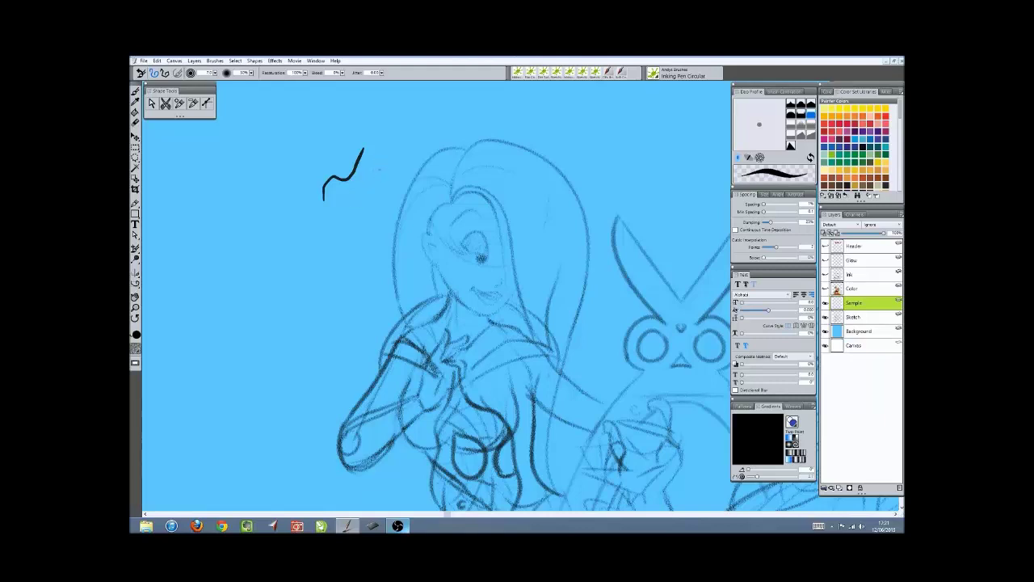
mouse_move(364, 190)
left_mouse_down()
mouse_move(371, 172)
mouse_move(415, 144)
mouse_move(383, 178)
mouse_move(408, 156)
left_mouse_up()
mouse_move(380, 193)
left_mouse_down()
mouse_move(407, 170)
mouse_move(393, 139)
left_mouse_up()
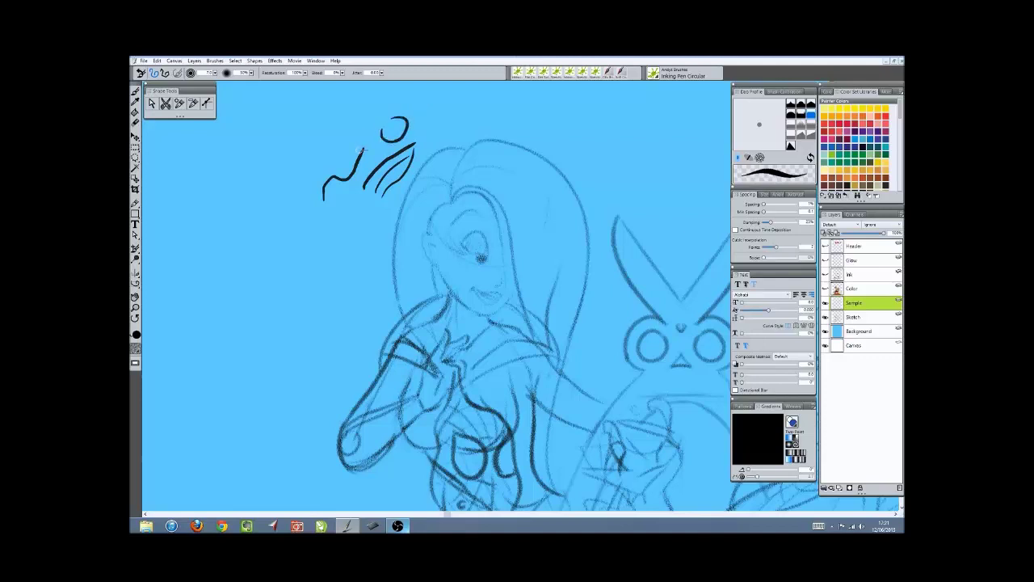
key("ctrl+z")
key("ctrl+z")
key("ctrl+z")
key("ctrl+z")
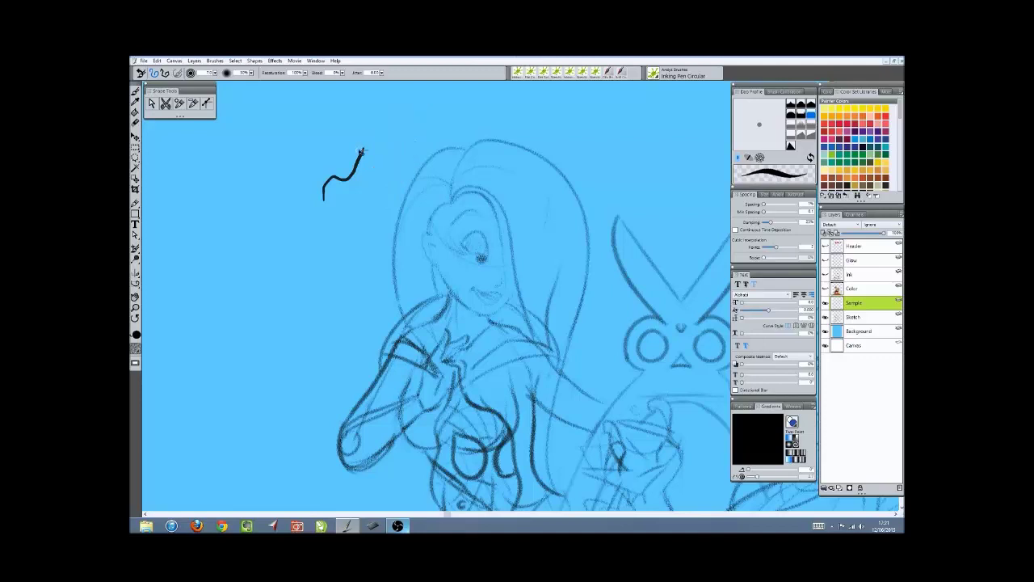
key("ctrl+z")
Set the brush damping to 100% and try it with curly strokes around the woman's head, undoing the strokes
left_click_drag(783, 223, 799, 223)
mouse_move(334, 142)
left_mouse_down()
mouse_move(314, 165)
mouse_move(340, 178)
mouse_move(368, 143)
mouse_move(349, 147)
mouse_move(418, 110)
mouse_move(408, 164)
mouse_move(363, 187)
mouse_move(363, 244)
mouse_move(380, 195)
left_mouse_up()
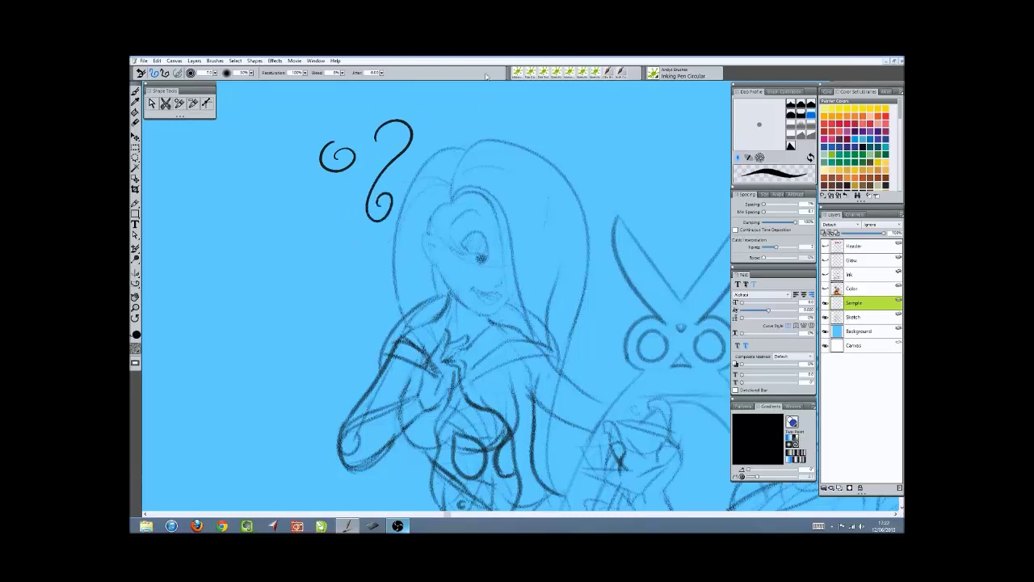
mouse_move(436, 123)
left_mouse_down()
mouse_move(535, 123)
mouse_move(539, 111)
mouse_move(522, 127)
mouse_move(546, 105)
mouse_move(507, 107)
mouse_move(553, 145)
mouse_move(631, 135)
mouse_move(661, 181)
mouse_move(575, 189)
mouse_move(588, 149)
mouse_move(620, 168)
mouse_move(633, 152)
mouse_move(662, 169)
mouse_move(679, 126)
mouse_move(629, 128)
mouse_move(653, 144)
left_mouse_up()
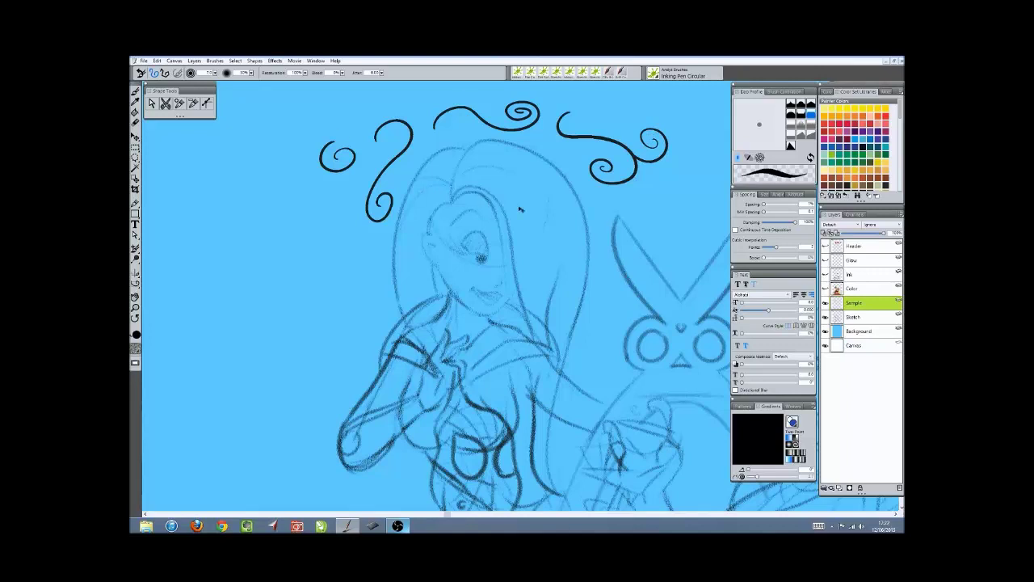
key("ctrl+z")
key("ctrl+z")
key("ctrl+z")
key("ctrl+z")
key("ctrl+z")
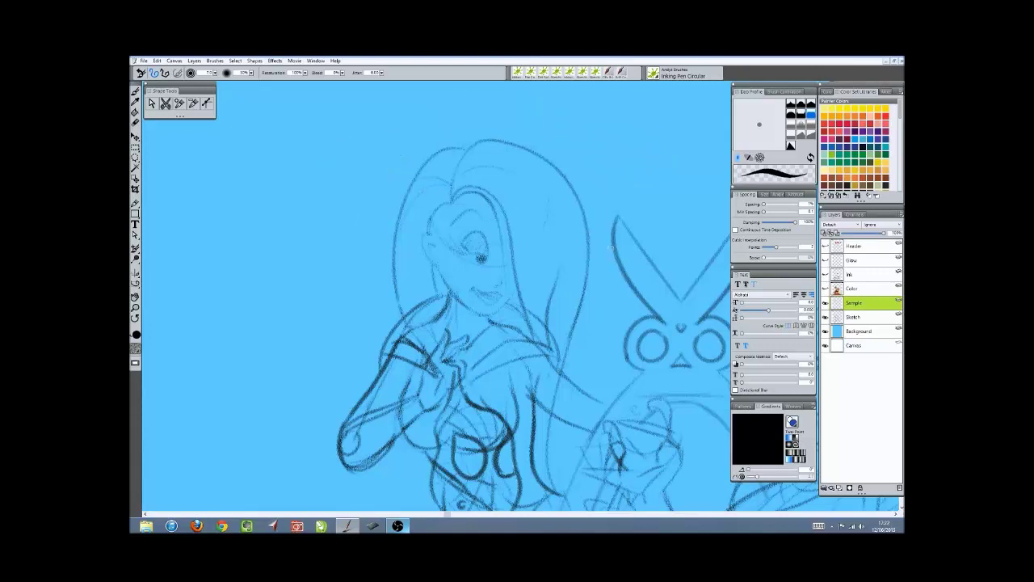
Ink the upper outline of the woman's hair, her hairline and her ear over the sketch on the Sample layer
mouse_move(459, 165)
left_mouse_down()
mouse_move(473, 141)
mouse_move(497, 137)
mouse_move(564, 179)
left_mouse_up()
mouse_move(470, 152)
left_mouse_down()
mouse_move(423, 155)
mouse_move(397, 223)
left_mouse_up()
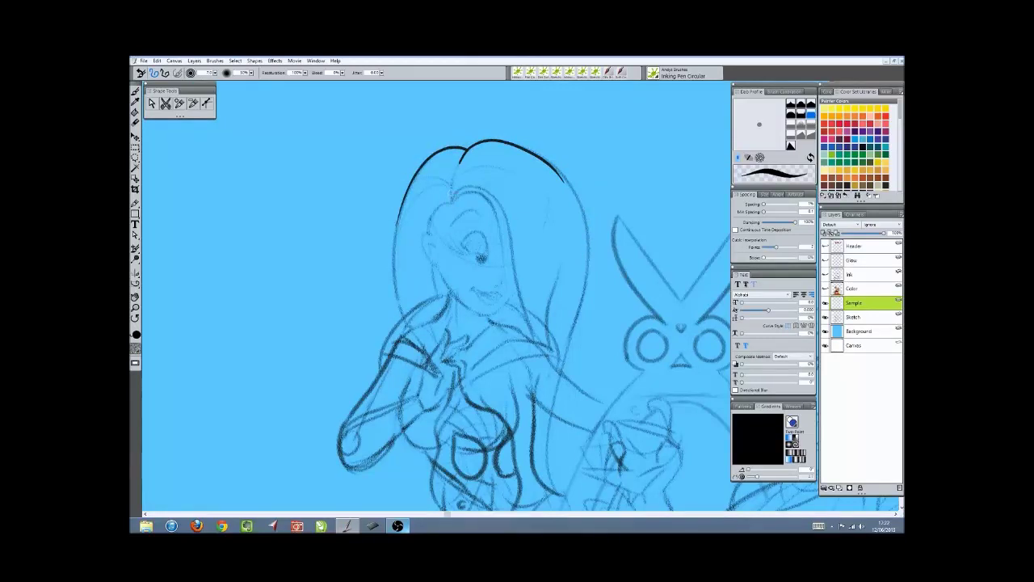
mouse_move(451, 202)
left_mouse_down()
mouse_move(464, 196)
mouse_move(498, 212)
mouse_move(464, 187)
mouse_move(507, 212)
mouse_move(516, 286)
mouse_move(564, 377)
left_mouse_up()
mouse_move(451, 203)
left_mouse_down()
mouse_move(433, 209)
mouse_move(422, 244)
mouse_move(436, 270)
mouse_move(425, 245)
left_mouse_up()
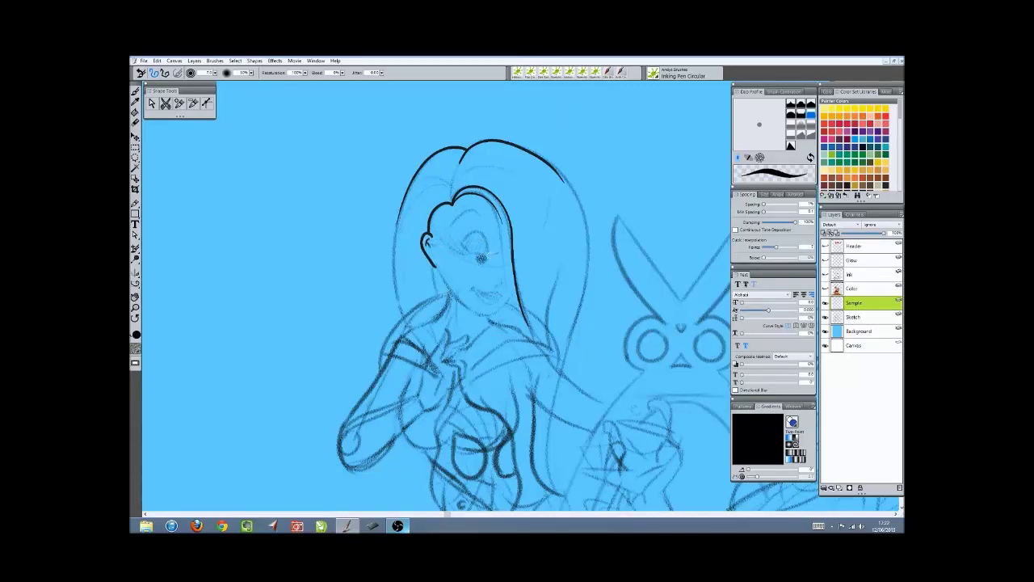
Ink the woman's eye, lashes and nose, the inner hair strands and the outer hair edge beside her ear
mouse_move(489, 258)
left_mouse_down()
mouse_move(479, 231)
mouse_move(457, 257)
mouse_move(470, 255)
mouse_move(450, 236)
mouse_move(482, 263)
mouse_move(475, 254)
left_mouse_up()
left_click_drag(494, 288, 504, 280)
left_click_drag(455, 179, 499, 166)
mouse_move(450, 203)
left_mouse_down()
mouse_move(453, 177)
mouse_move(420, 175)
mouse_move(421, 186)
left_mouse_up()
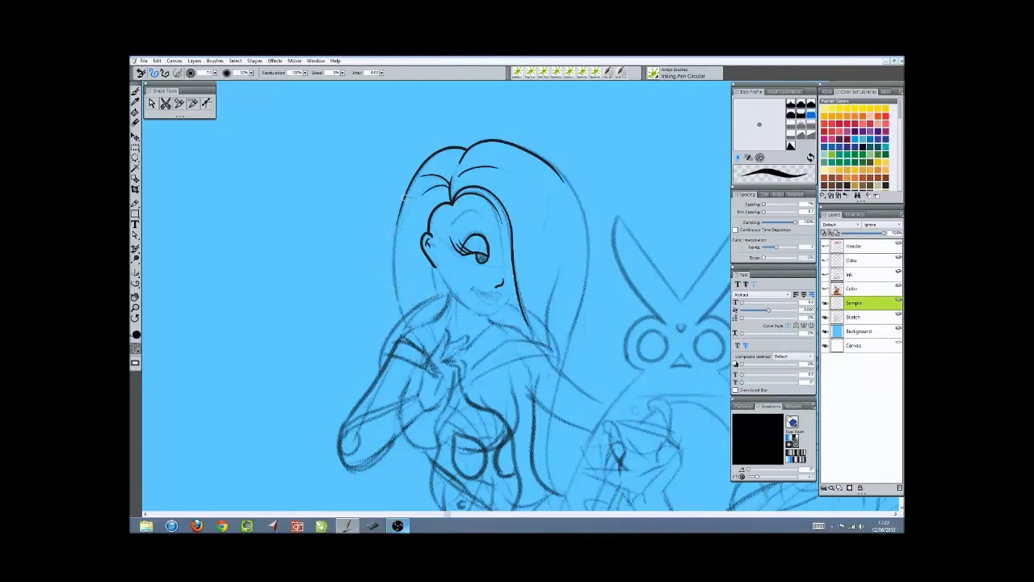
left_click_drag(404, 198, 398, 312)
Hide the Sample and Sketch layers and show the finished Ink layer
left_click(825, 303)
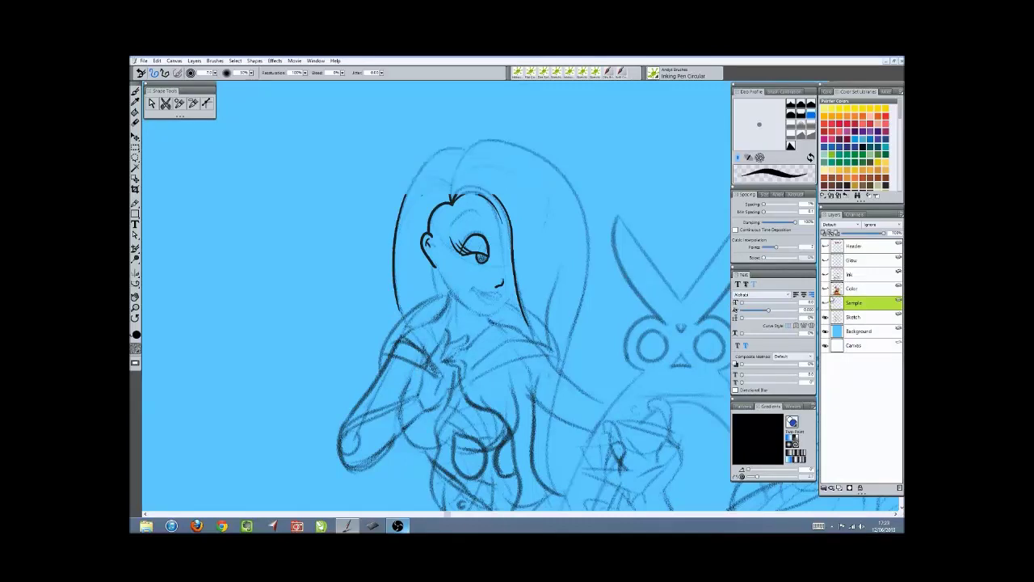
left_click(825, 274)
left_click(825, 289)
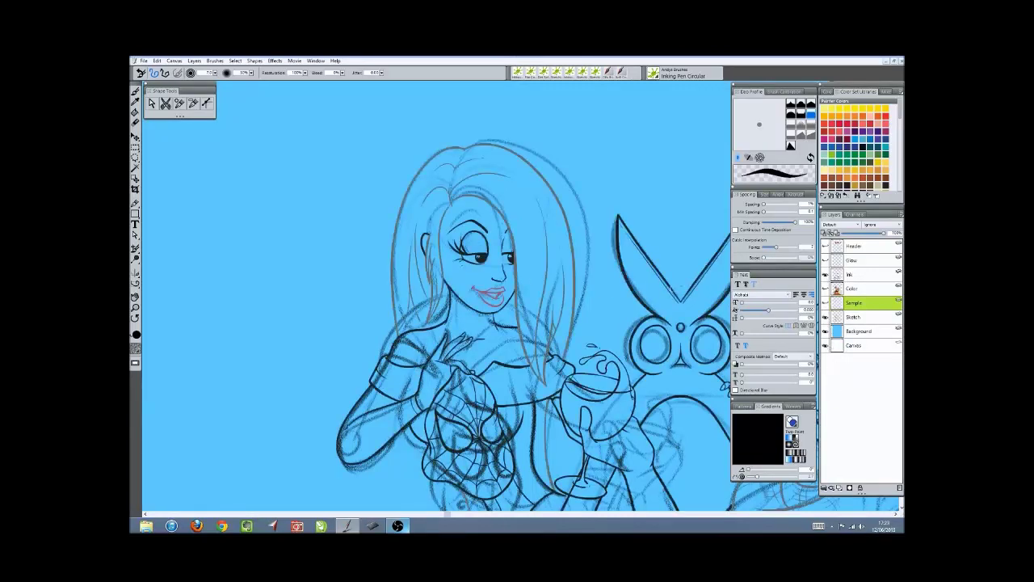
left_click(825, 318)
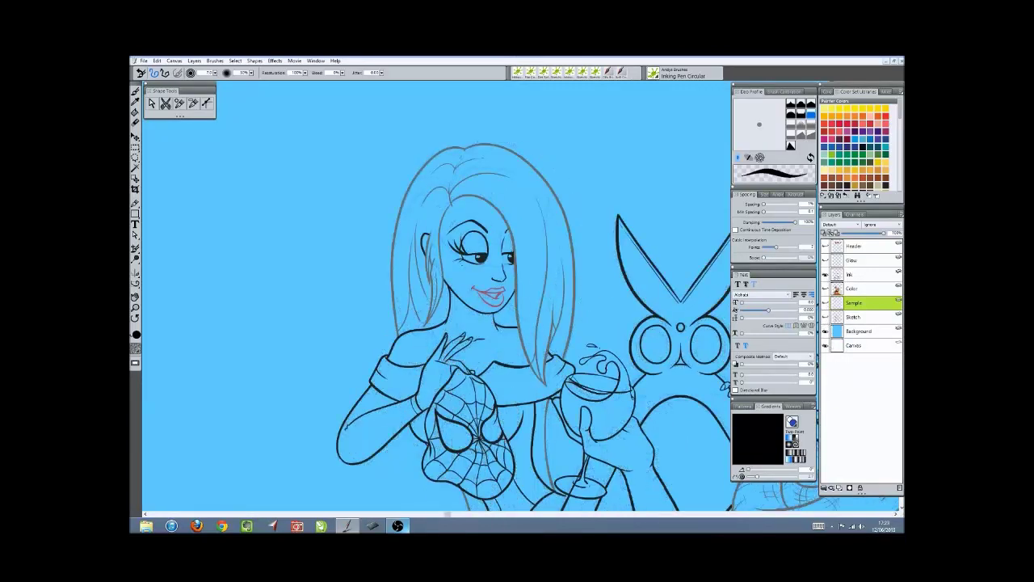
left_click_drag(472, 289, 447, 292)
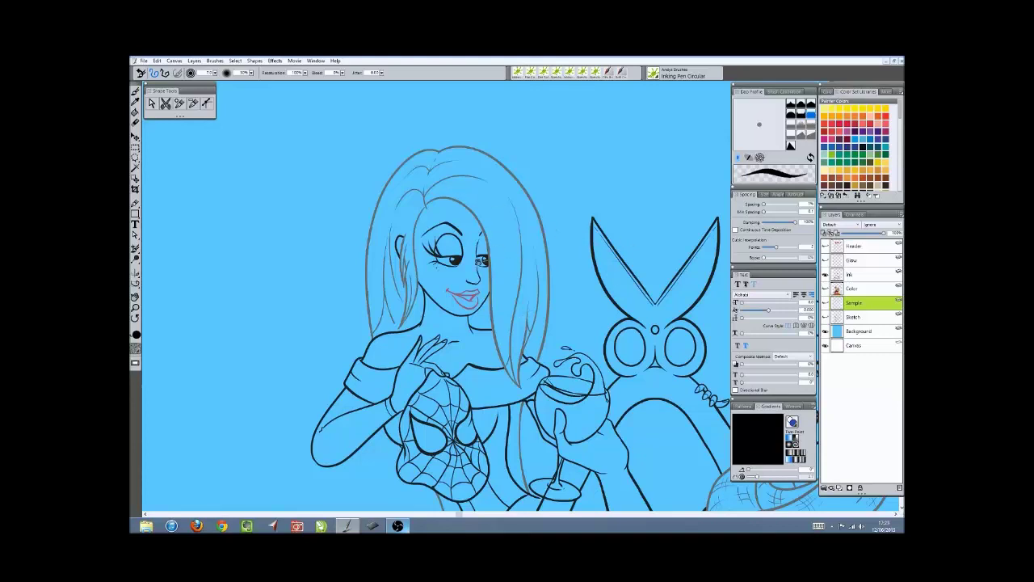
left_click_drag(498, 252, 482, 238)
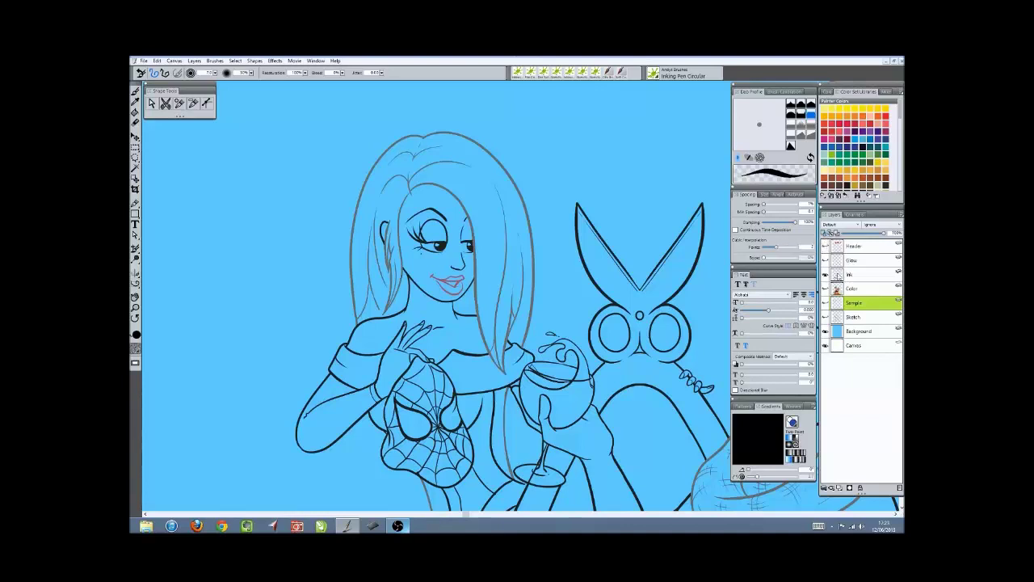
Try recoloring the scissor blade's outline on the Ink layer with orange strokes and undo them
left_click(857, 182)
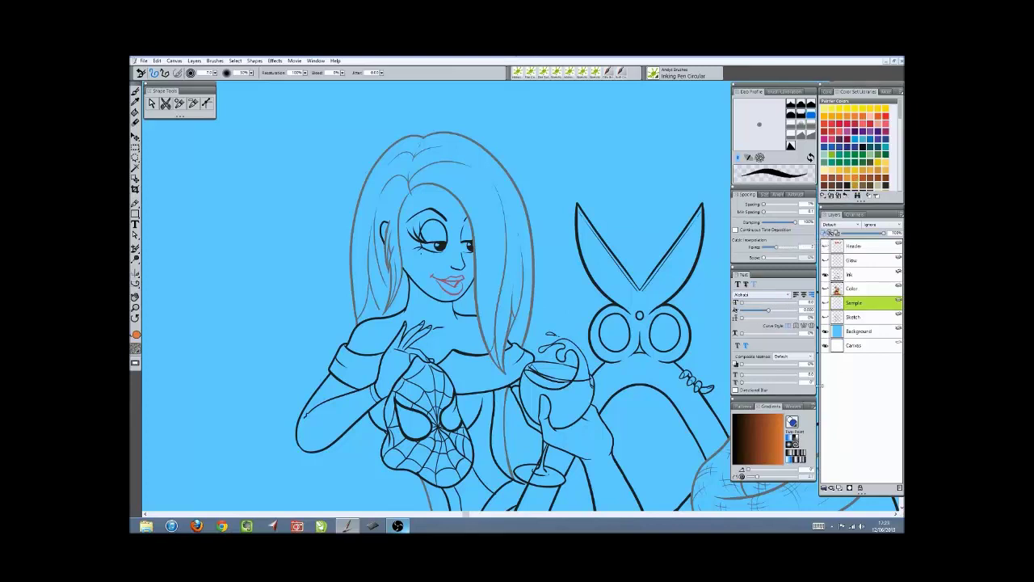
left_click(859, 274)
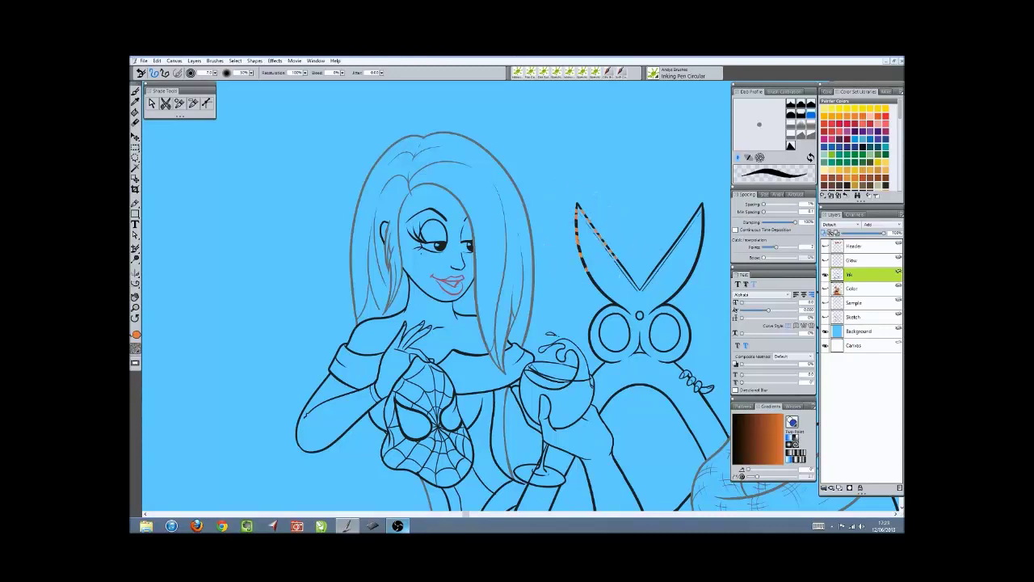
key("ctrl+z")
Show the Color, Glow and Header layers again to display the complete comic cover
left_click(825, 288)
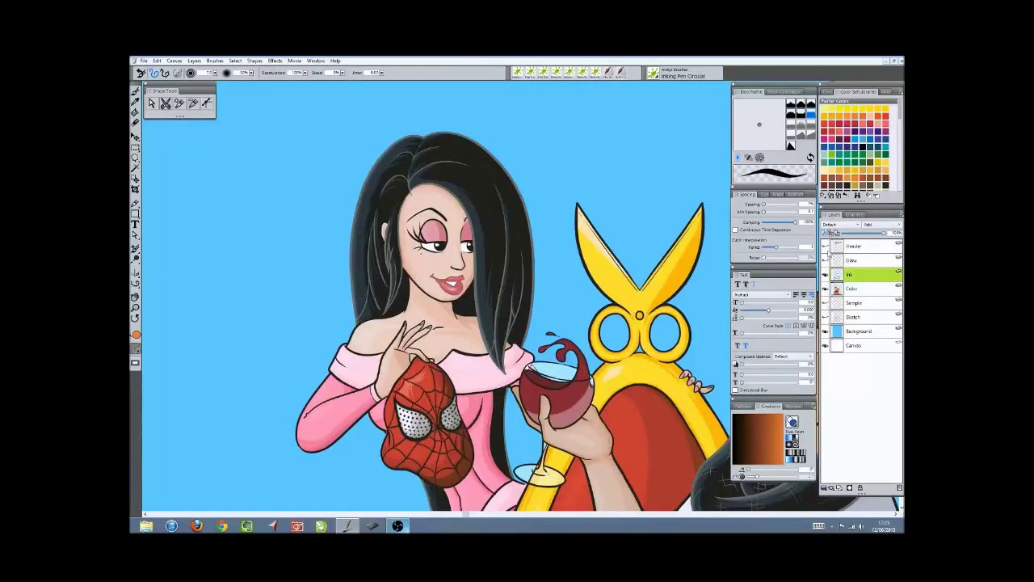
left_click(825, 261)
left_click(825, 246)
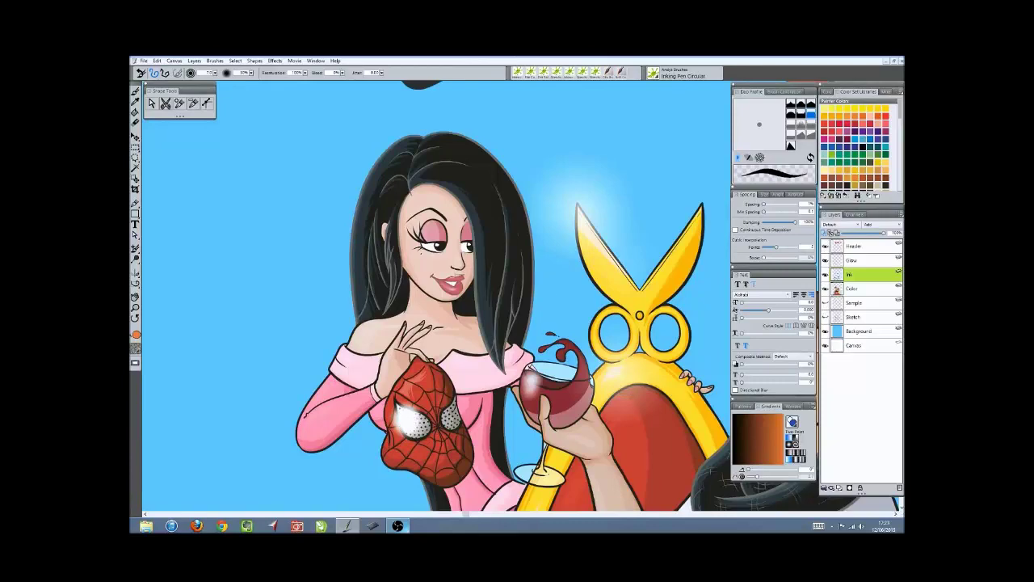
left_click_drag(554, 265, 526, 240)
key("ctrl+minus")
key("ctrl+minus")
key("ctrl+minus")
key("ctrl+minus")
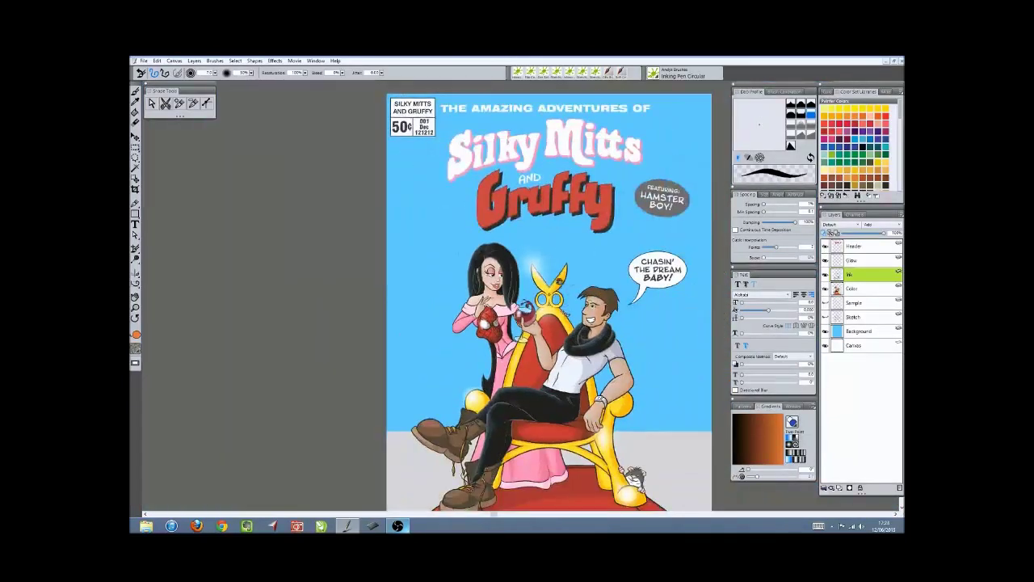
left_click_drag(703, 346, 690, 328)
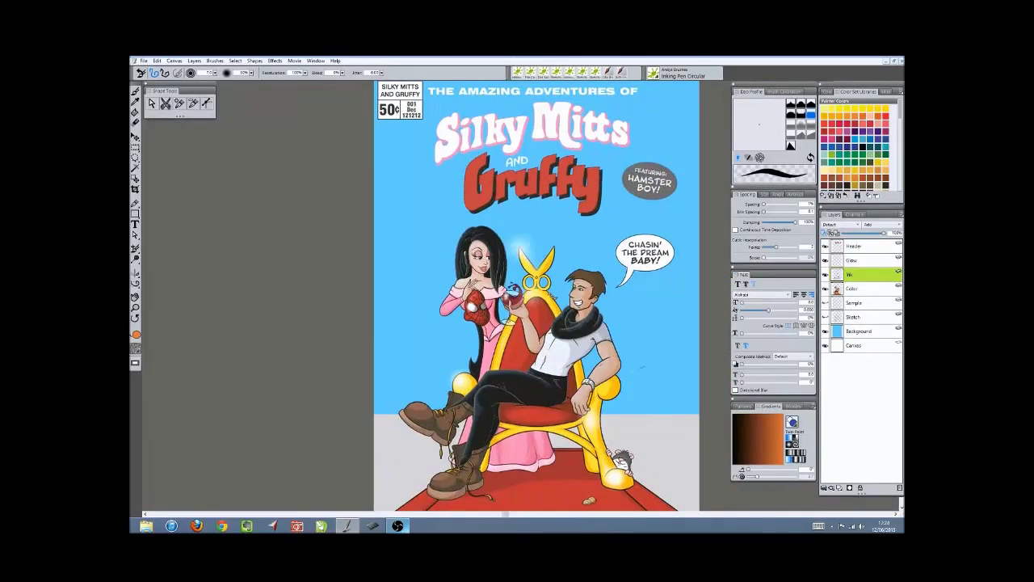